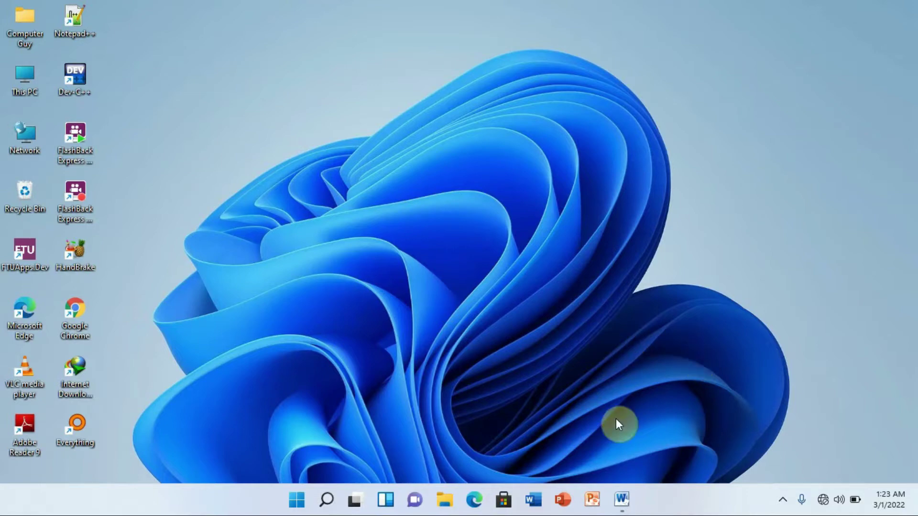
# - Switch to the blank Word document and generate sample text with =rand(2,3)
pyautogui.click(621, 500)
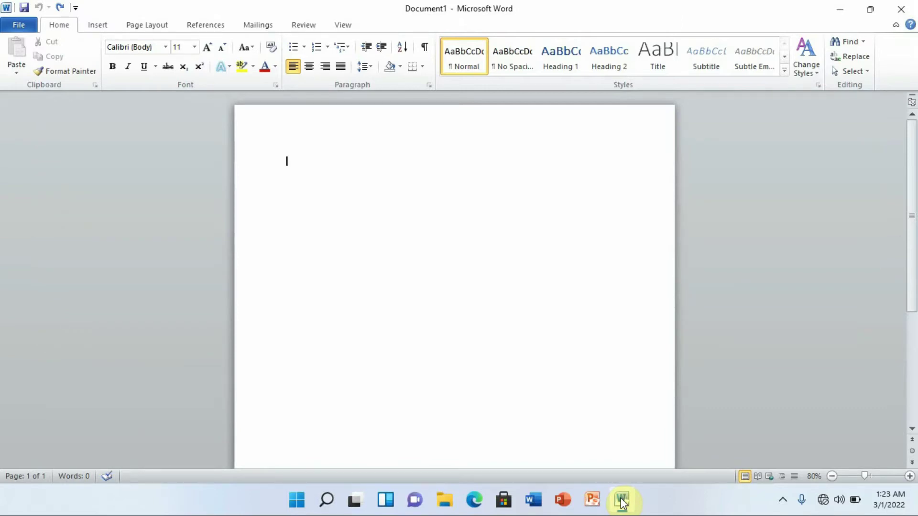
pyautogui.write('=rand(2,3)')
pyautogui.press('Return')
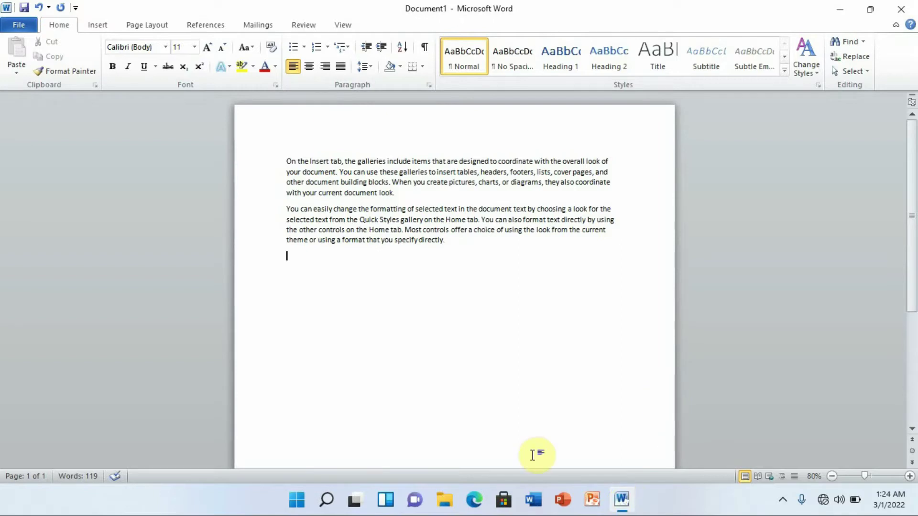
# - Add a header in the Blank built-in style and enter the author's first name as its text
pyautogui.click(98, 28)
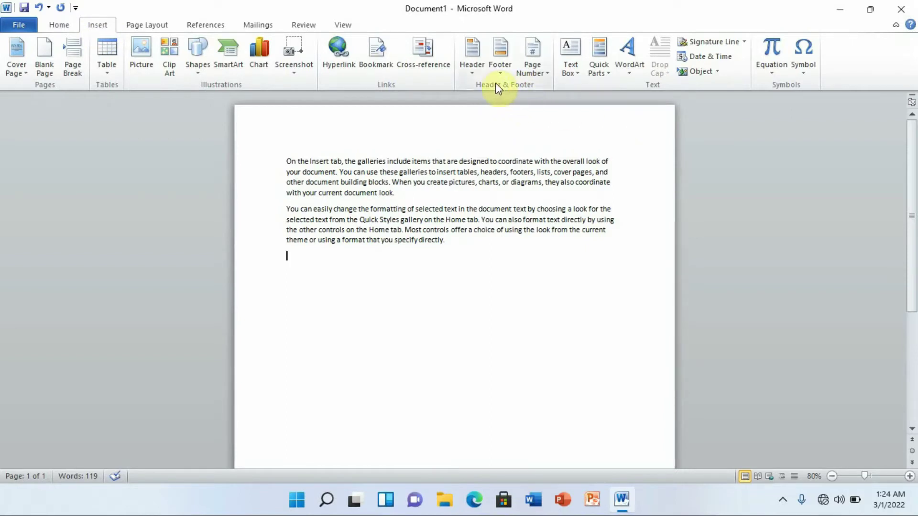
pyautogui.click(473, 73)
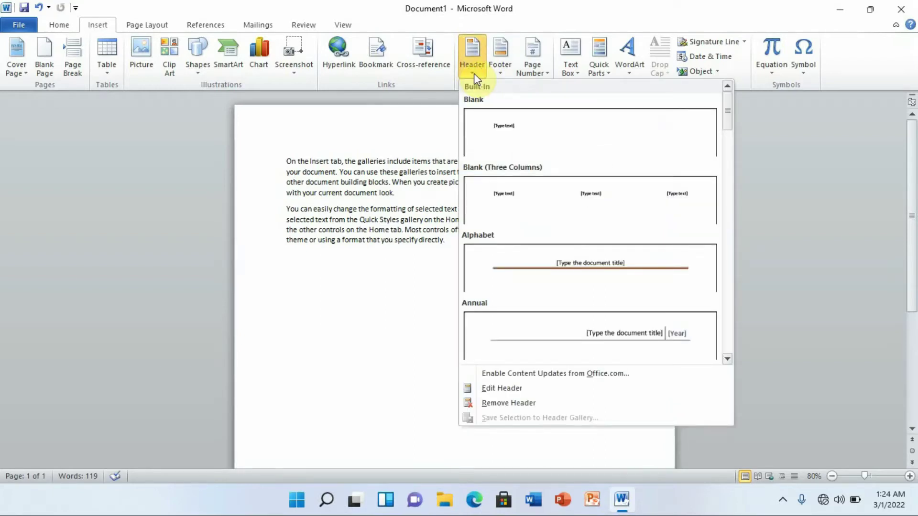
pyautogui.scroll(-1, 730, 186)
pyautogui.scroll(-12, 730, 187)
pyautogui.scroll(13, 727, 231)
pyautogui.click(539, 128)
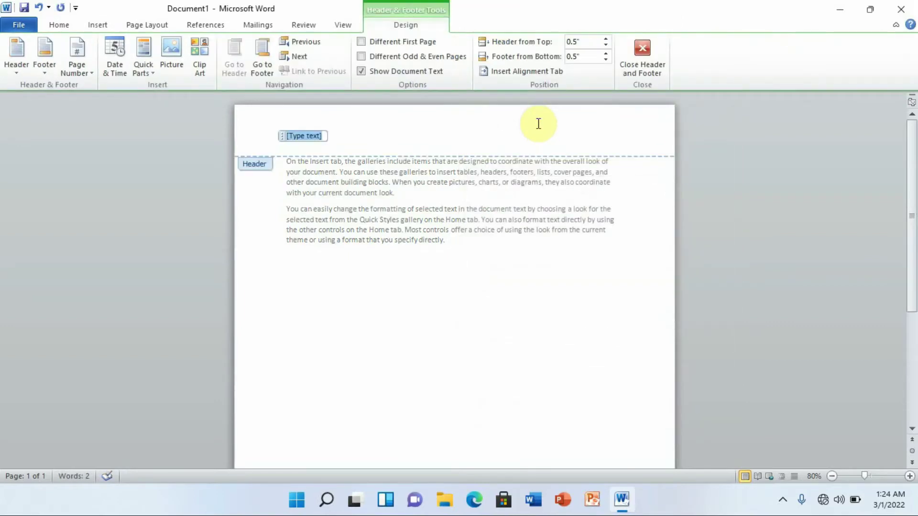
pyautogui.write('Henry')
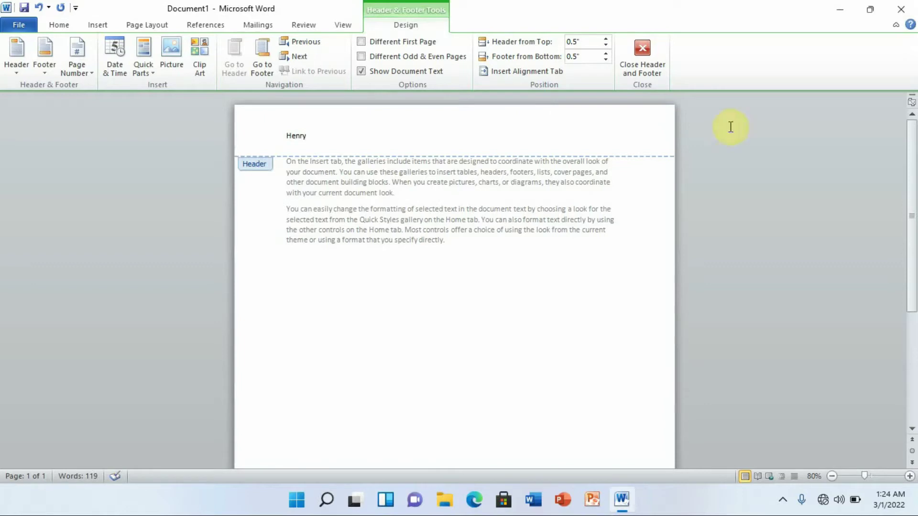
# - Enter 001 as the footer text and close header and footer editing
pyautogui.scroll(-1, 912, 172)
pyautogui.moveTo(912, 175); pyautogui.dragTo(911, 287)
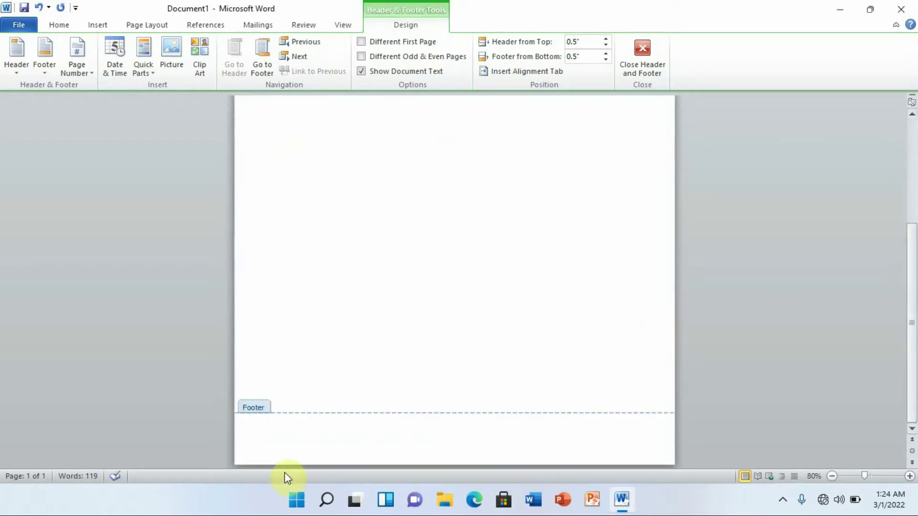
pyautogui.click(290, 432)
pyautogui.write('001')
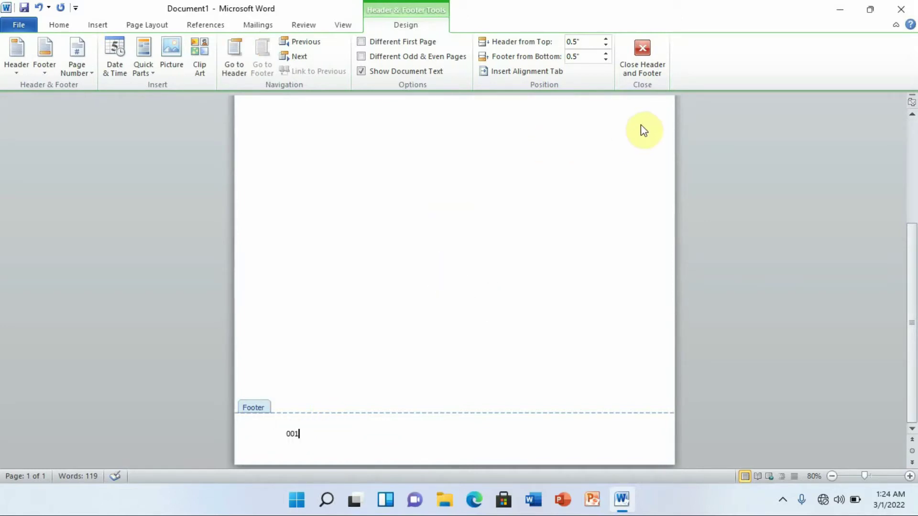
pyautogui.click(647, 53)
pyautogui.moveTo(912, 201); pyautogui.dragTo(913, 136)
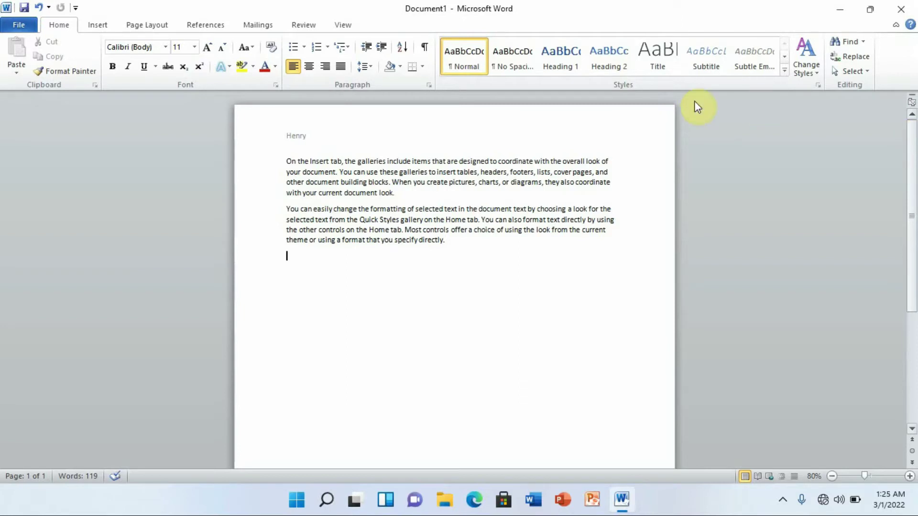
# - Set up a custom text watermark with the channel's name as its text
pyautogui.click(147, 28)
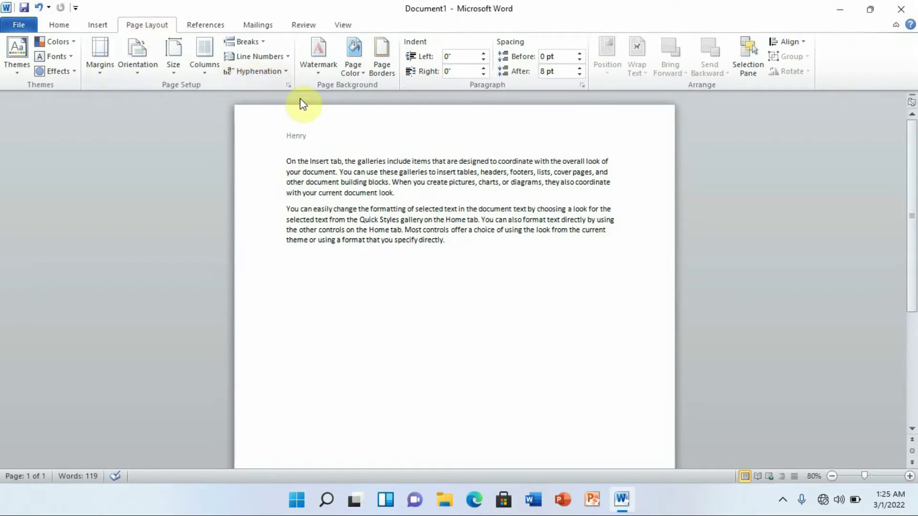
pyautogui.click(320, 76)
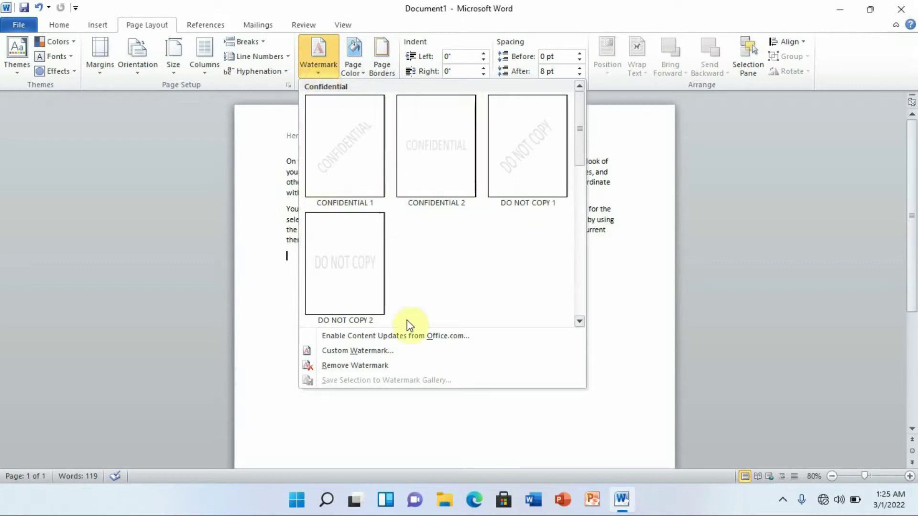
pyautogui.click(361, 351)
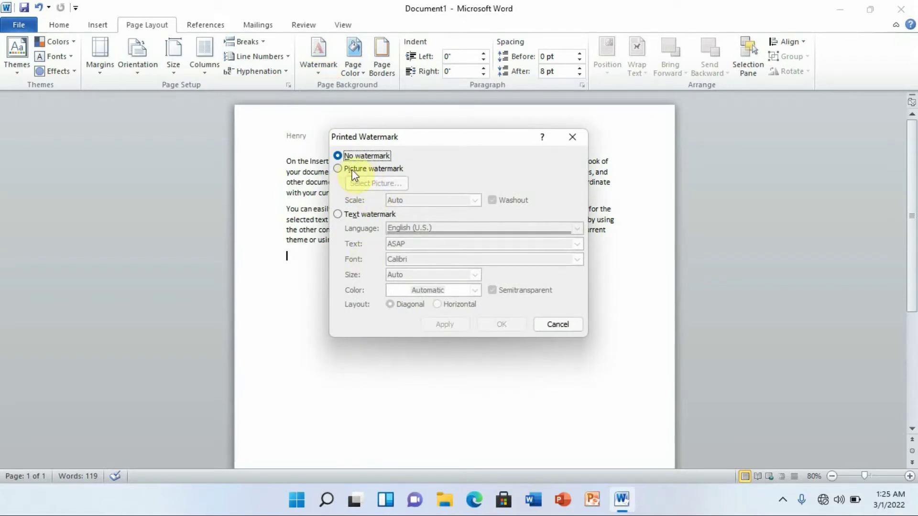
pyautogui.click(339, 169)
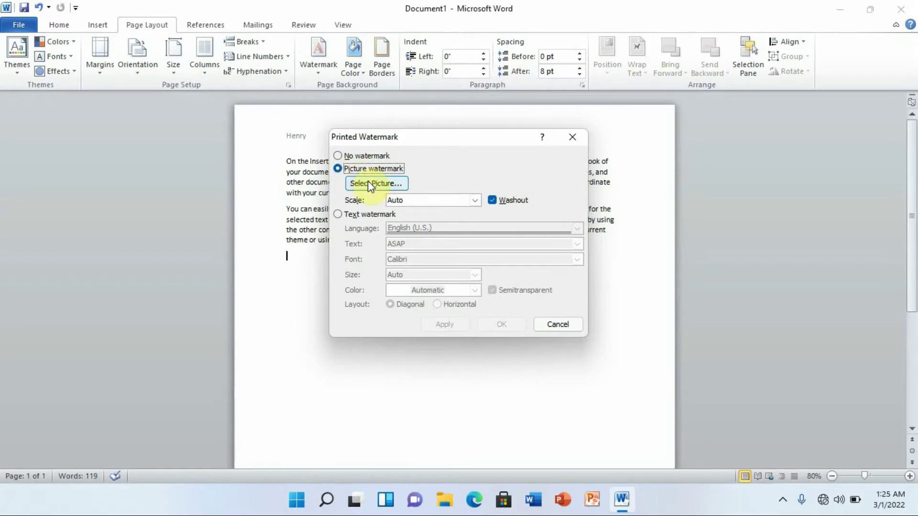
pyautogui.click(338, 215)
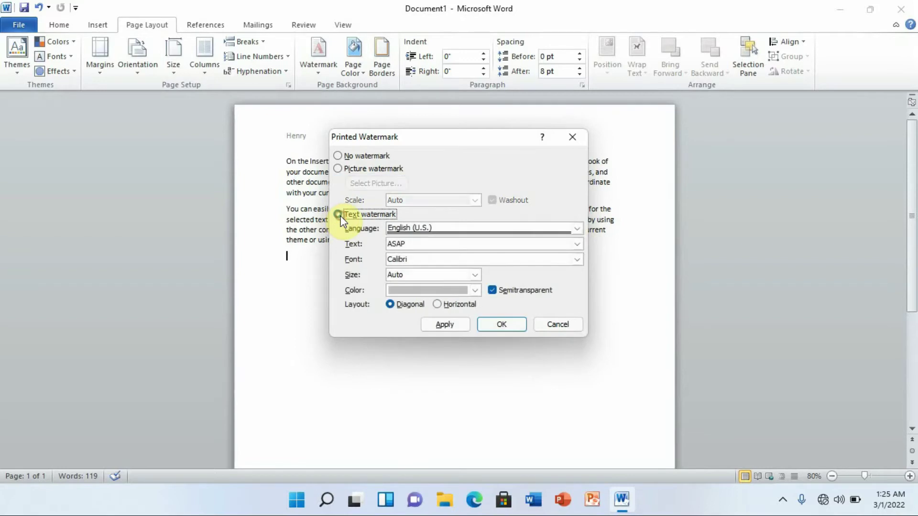
pyautogui.moveTo(409, 244); pyautogui.dragTo(388, 244)
pyautogui.write('H')
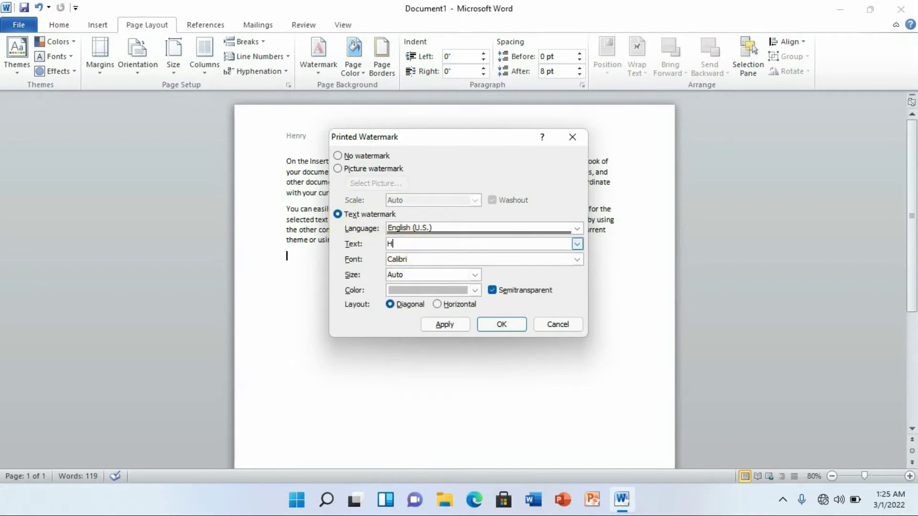
pyautogui.write('enry The Computer Guy')
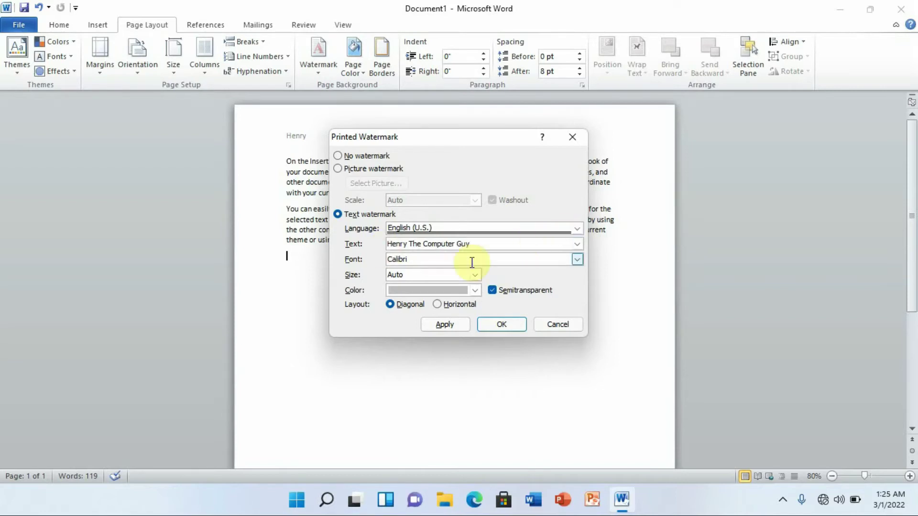
# - Color the watermark text red, turn off Semitransparent and apply the diagonal watermark to the document
pyautogui.click(474, 290)
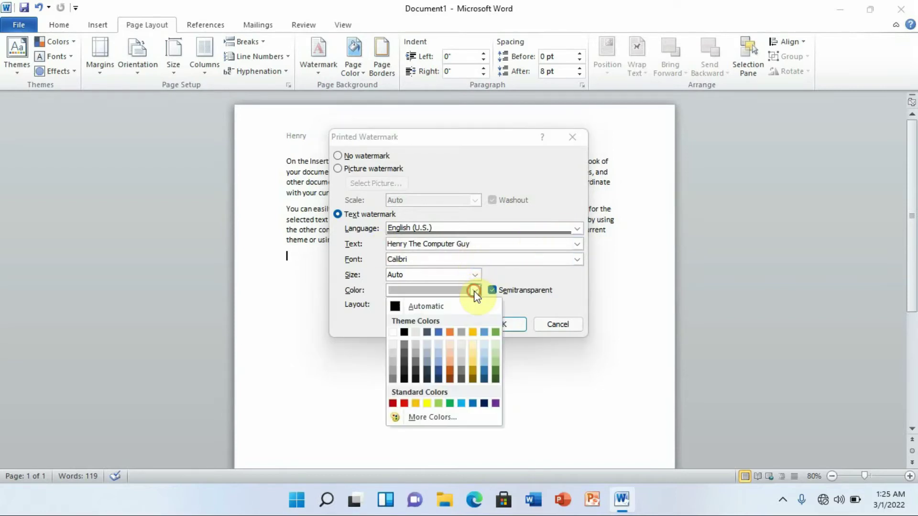
pyautogui.click(404, 403)
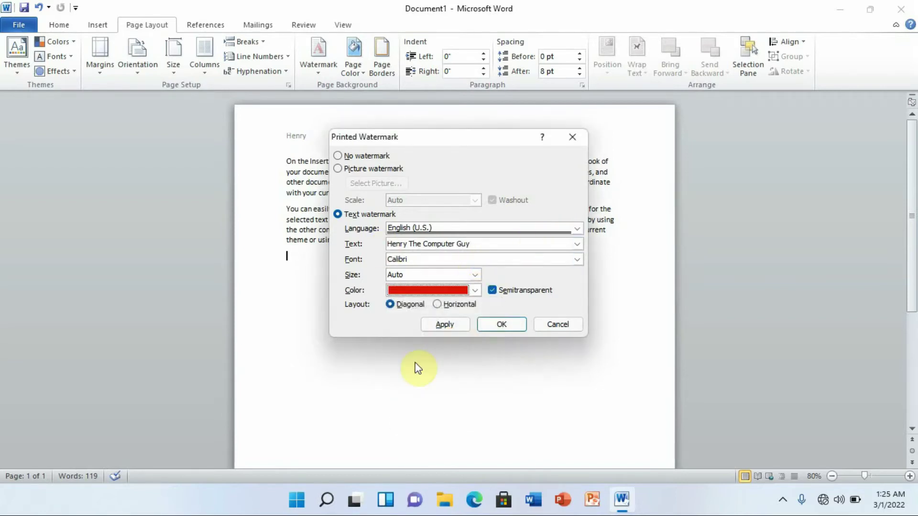
pyautogui.click(492, 291)
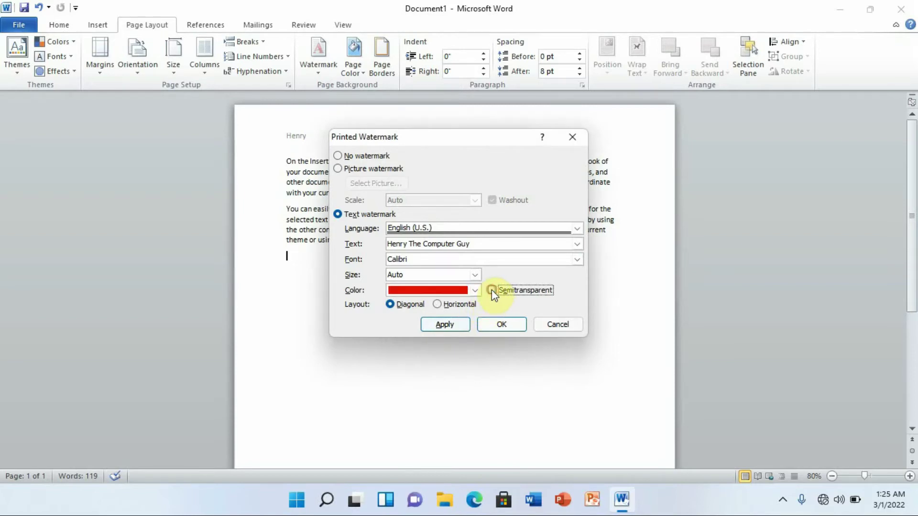
pyautogui.click(498, 321)
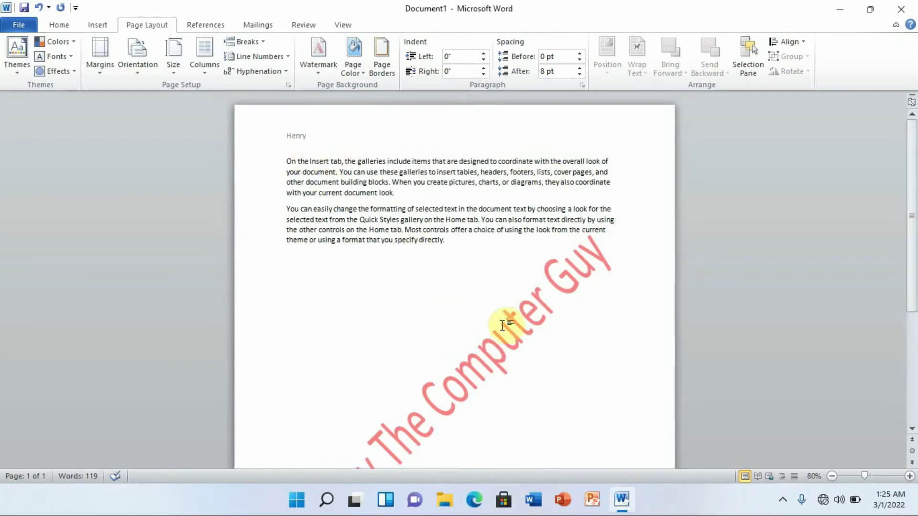
# - Insert a blank page after the two sample paragraphs
pyautogui.moveTo(911, 225)
pyautogui.mouseDown()
pyautogui.moveTo(913, 337)
pyautogui.moveTo(912, 209)
pyautogui.mouseUp()
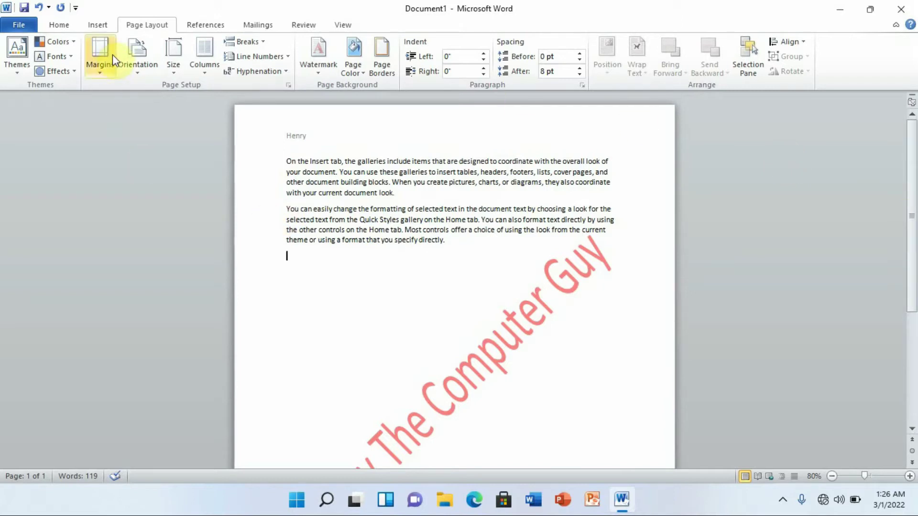
pyautogui.click(98, 26)
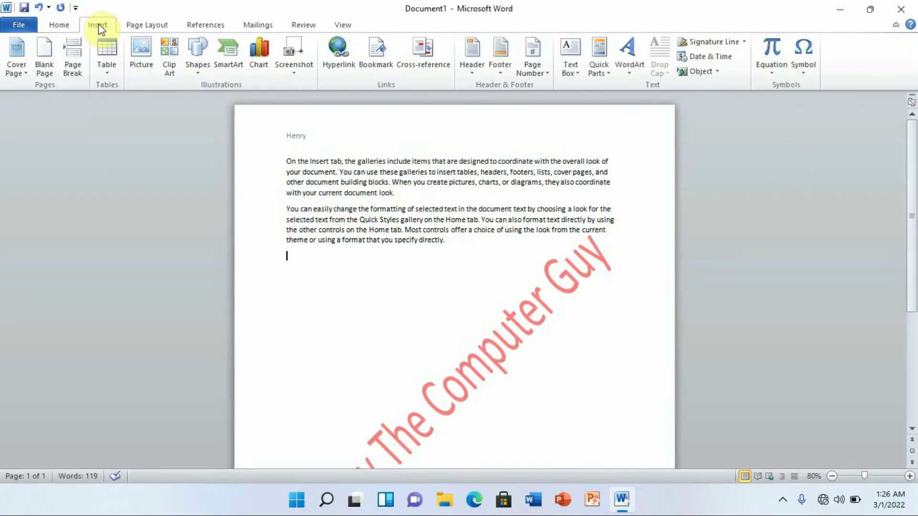
pyautogui.click(47, 54)
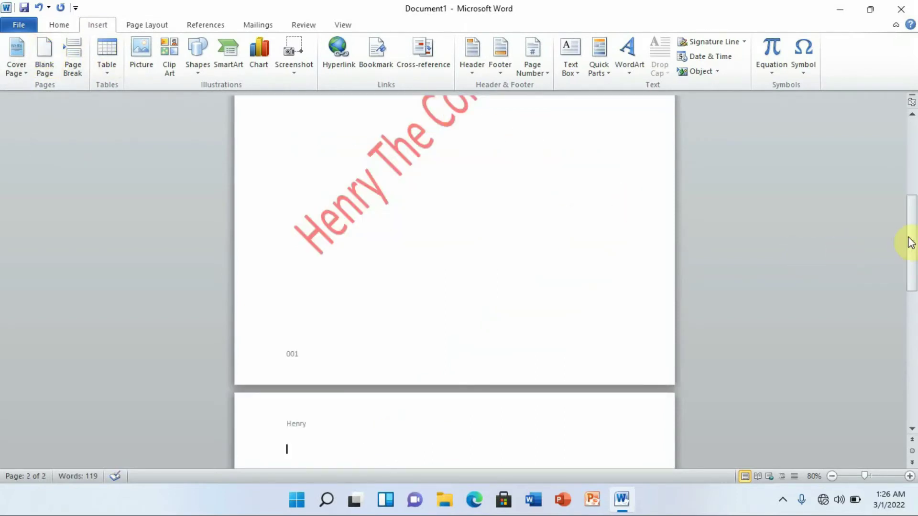
pyautogui.moveTo(913, 231); pyautogui.dragTo(912, 144)
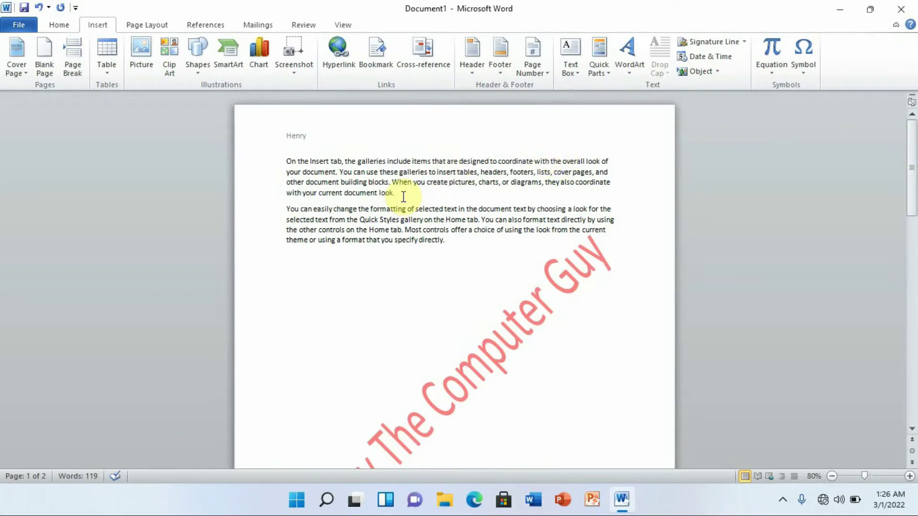
# - Insert a Next Page section break after the first paragraph and delete the empty line above the second paragraph
pyautogui.moveTo(287, 161); pyautogui.dragTo(393, 194)
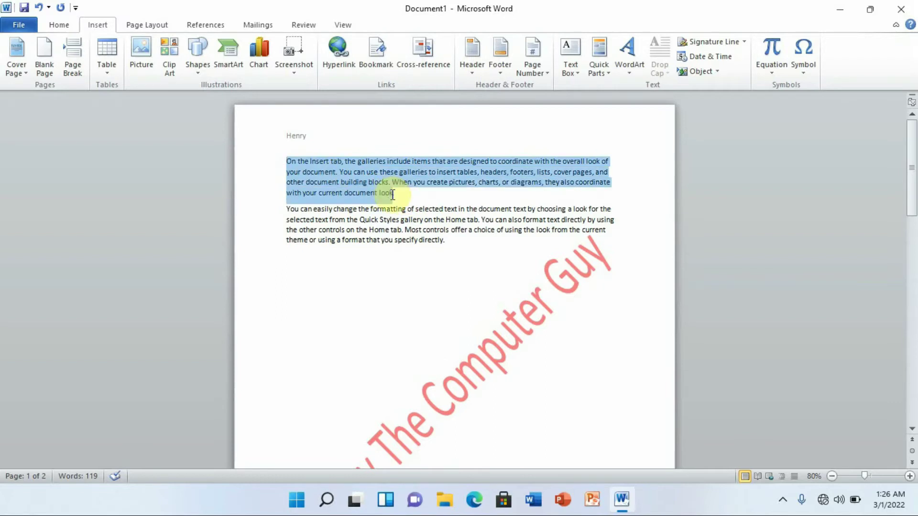
pyautogui.moveTo(286, 209); pyautogui.dragTo(446, 243)
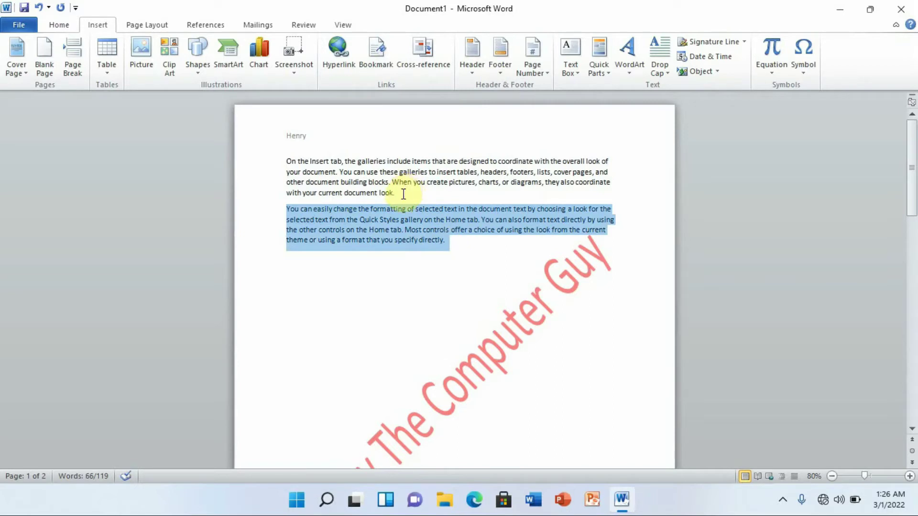
pyautogui.click(403, 194)
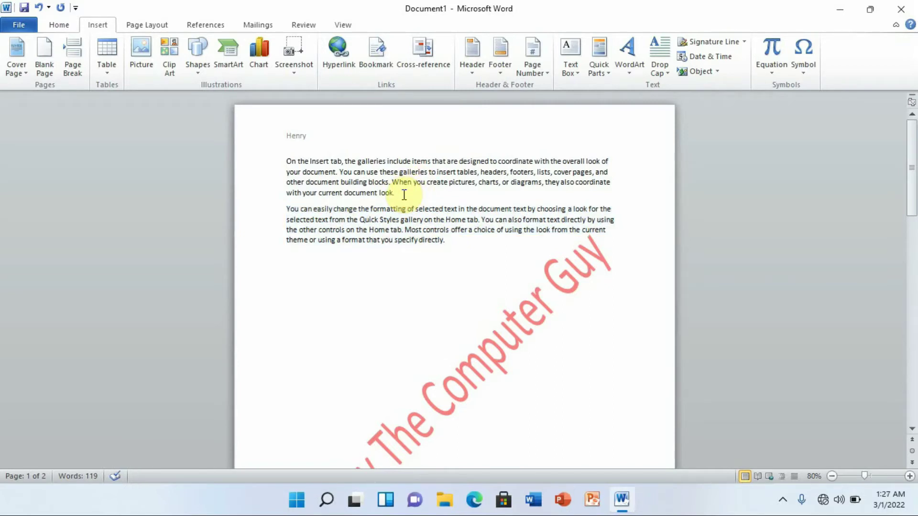
pyautogui.click(150, 28)
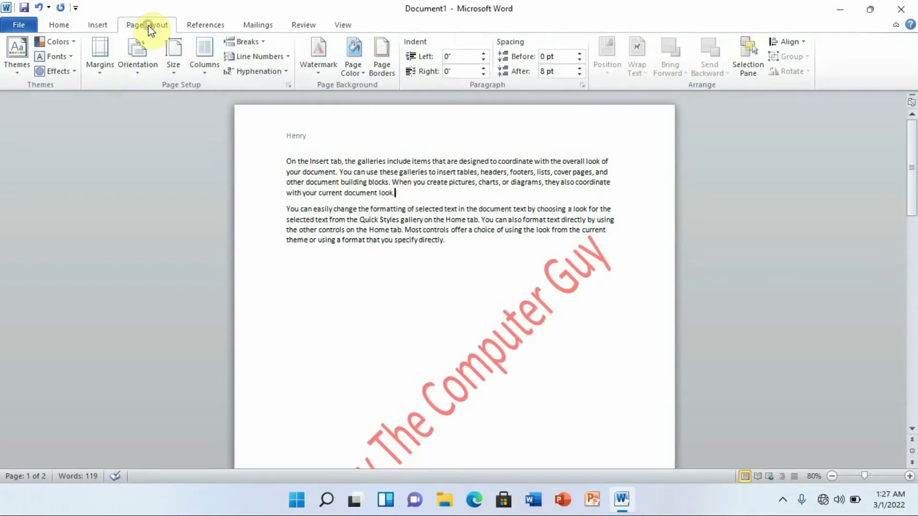
pyautogui.click(257, 45)
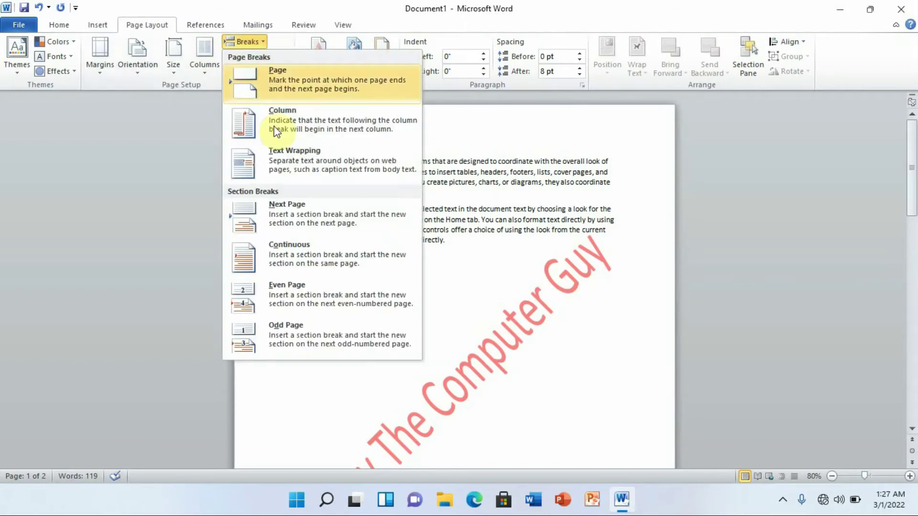
pyautogui.click(294, 220)
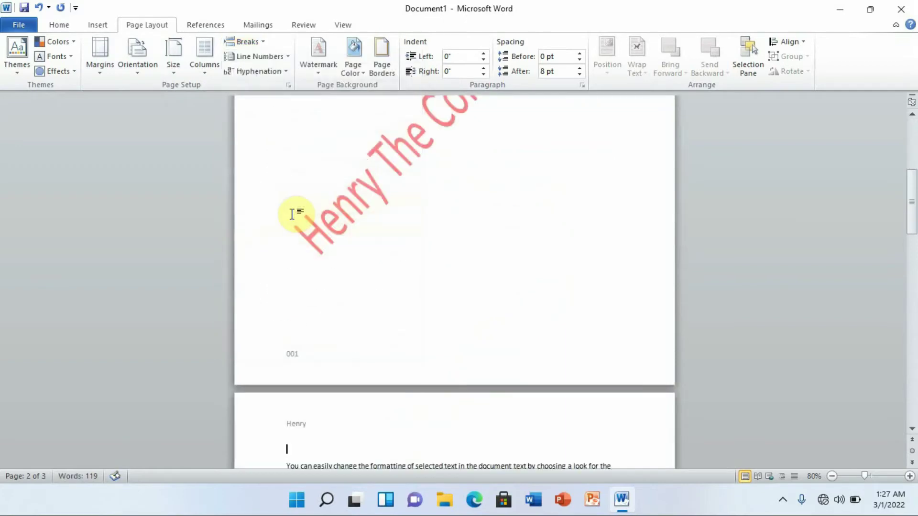
pyautogui.press('Delete')
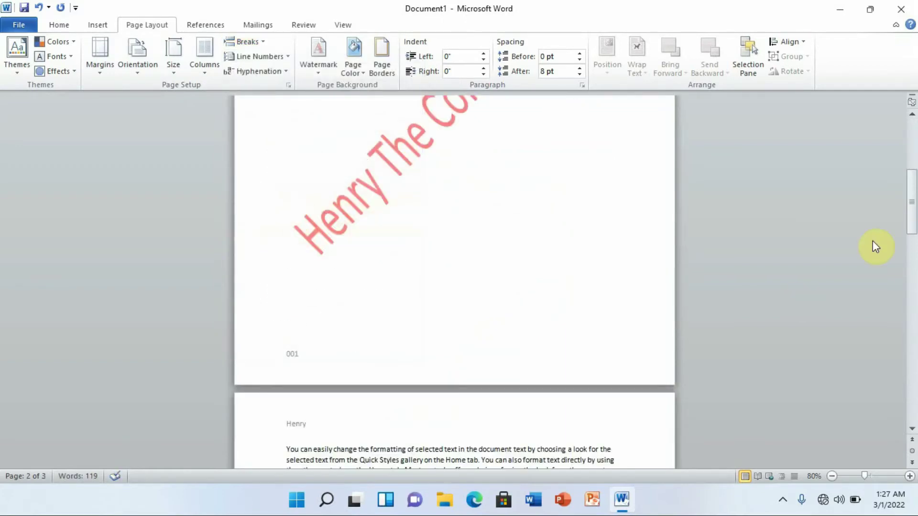
# - Review the header, footer and watermark across all pages, ending at the header above the second paragraph
pyautogui.moveTo(911, 197); pyautogui.dragTo(908, 390)
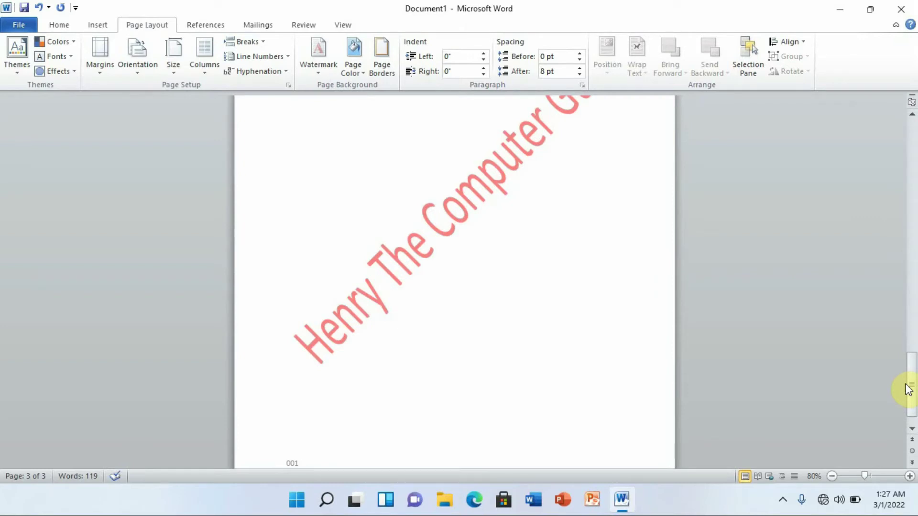
pyautogui.moveTo(912, 389); pyautogui.dragTo(913, 120)
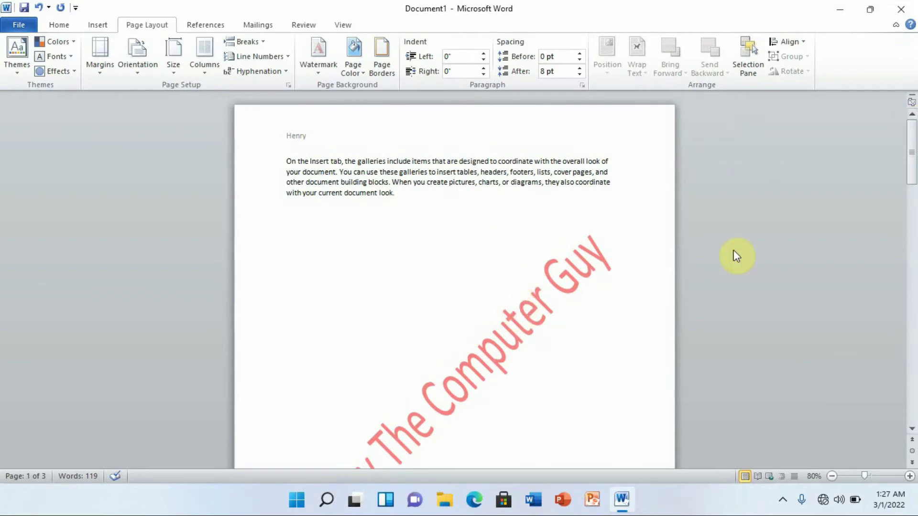
pyautogui.moveTo(911, 164); pyautogui.dragTo(912, 141)
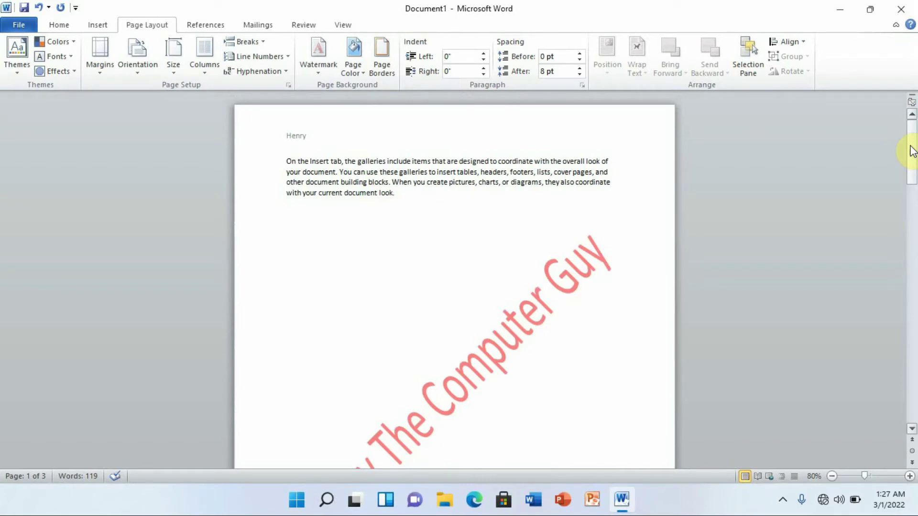
pyautogui.click(912, 152)
pyautogui.moveTo(912, 151); pyautogui.dragTo(912, 243)
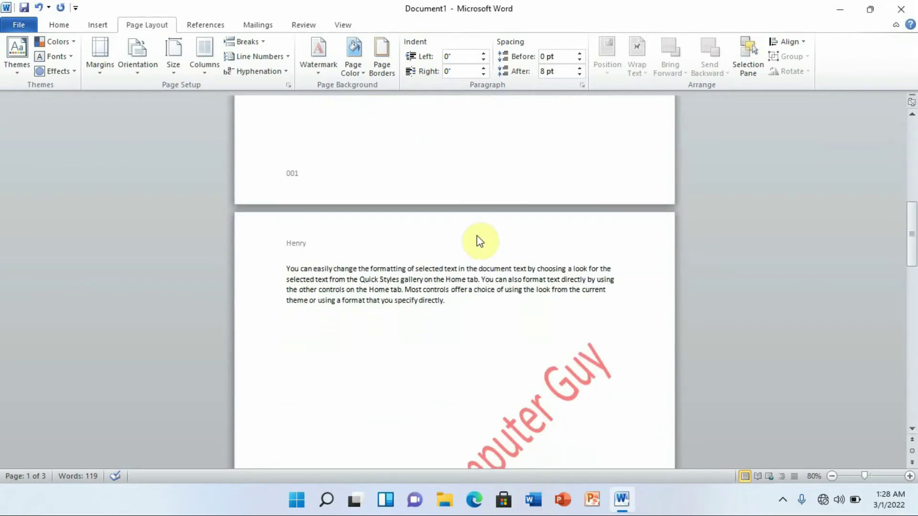
# - Unlink the Section 2 header above the second paragraph from the previous section
pyautogui.doubleClick(424, 233)
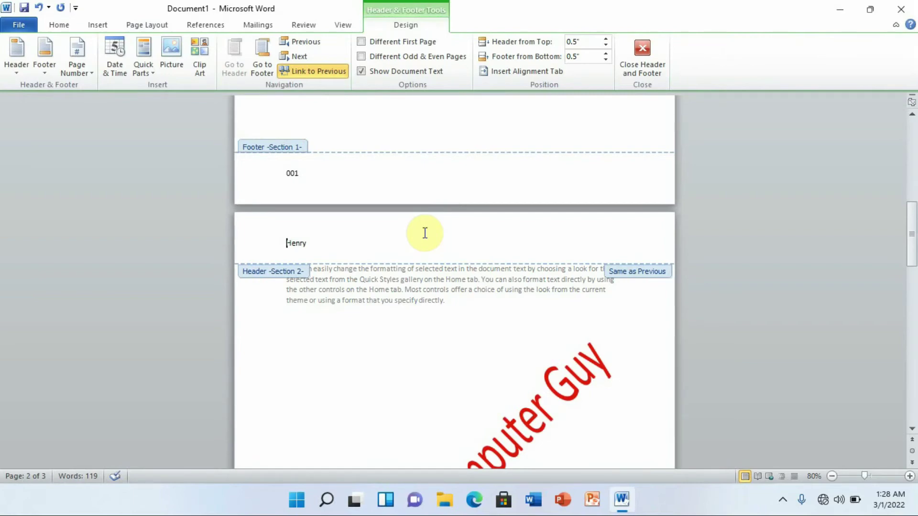
pyautogui.click(329, 72)
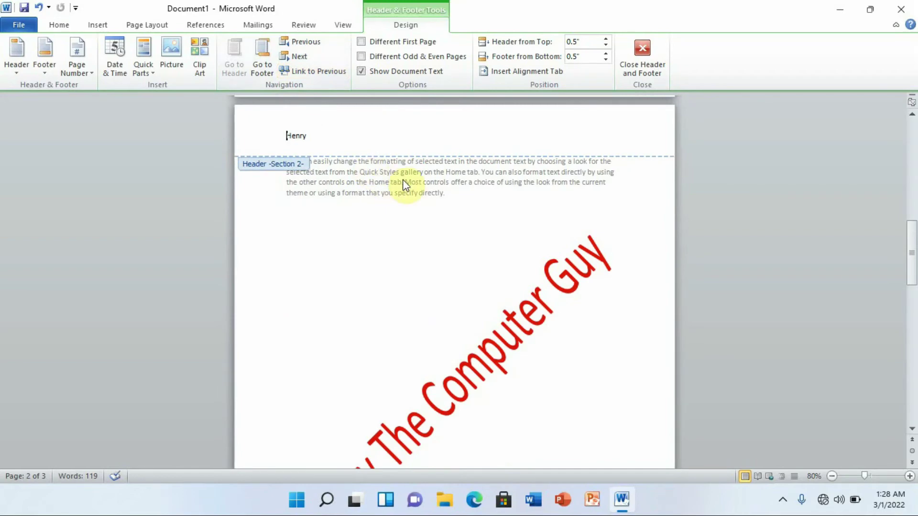
pyautogui.moveTo(913, 243); pyautogui.dragTo(913, 328)
pyautogui.click(395, 253)
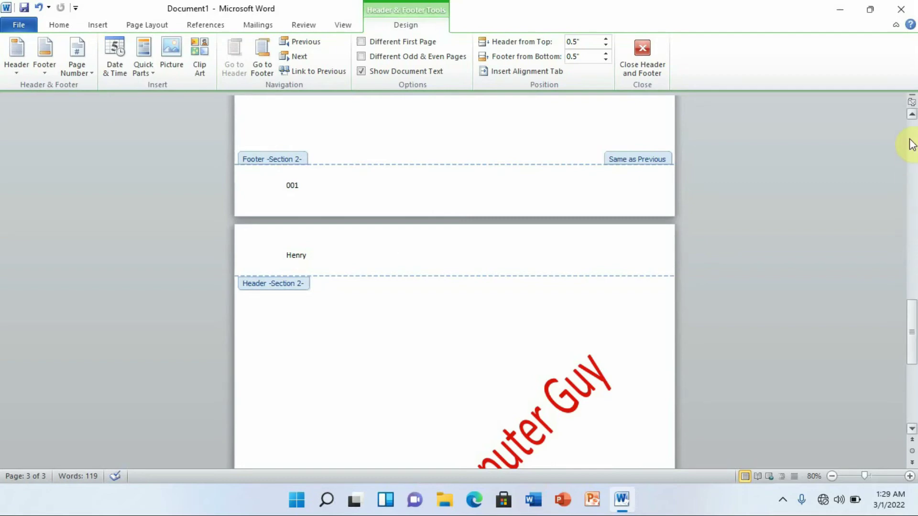
# - Leave header editing and insert a Next Page section break at the end of the second paragraph
pyautogui.click(911, 115)
pyautogui.scroll(15, 911, 119)
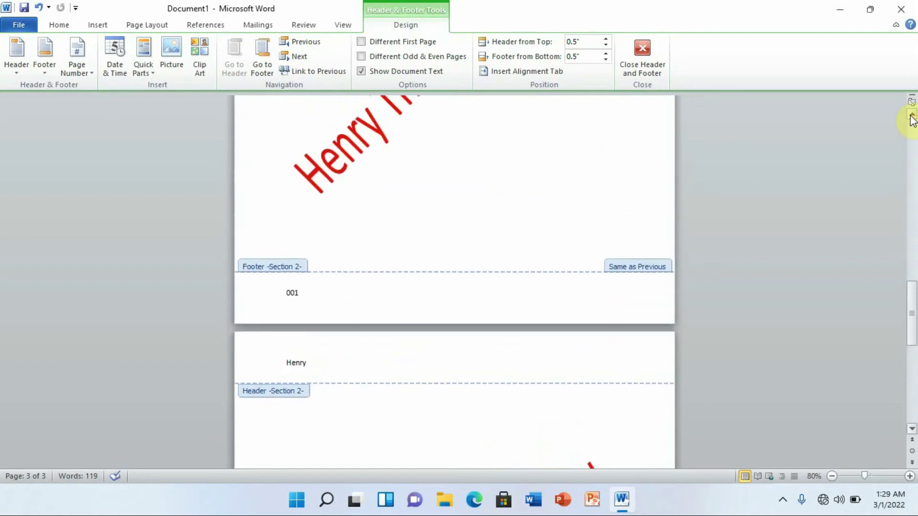
pyautogui.scroll(3, 912, 120)
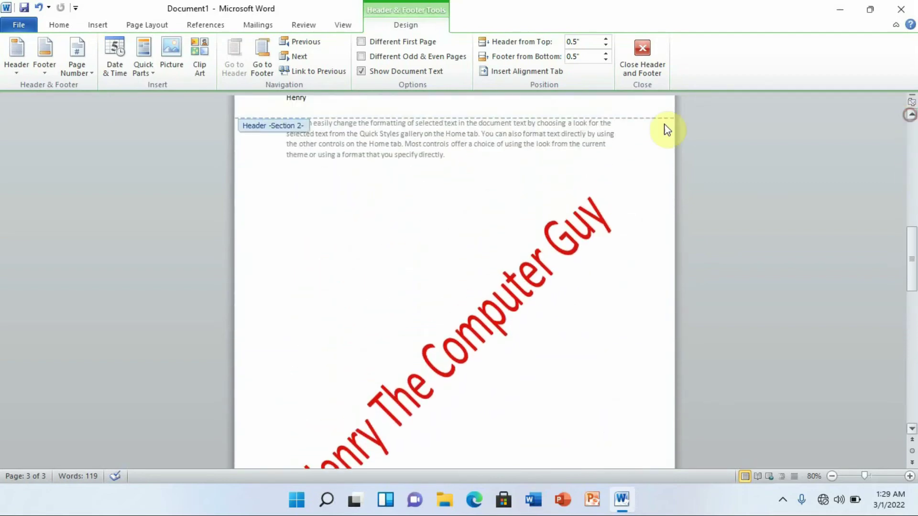
pyautogui.doubleClick(454, 168)
pyautogui.tripleClick(454, 167)
pyautogui.click(454, 170)
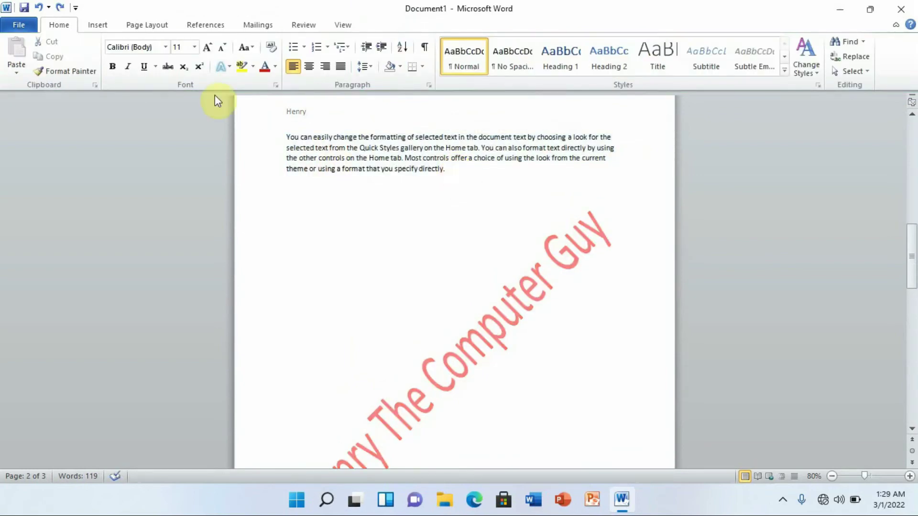
pyautogui.click(150, 27)
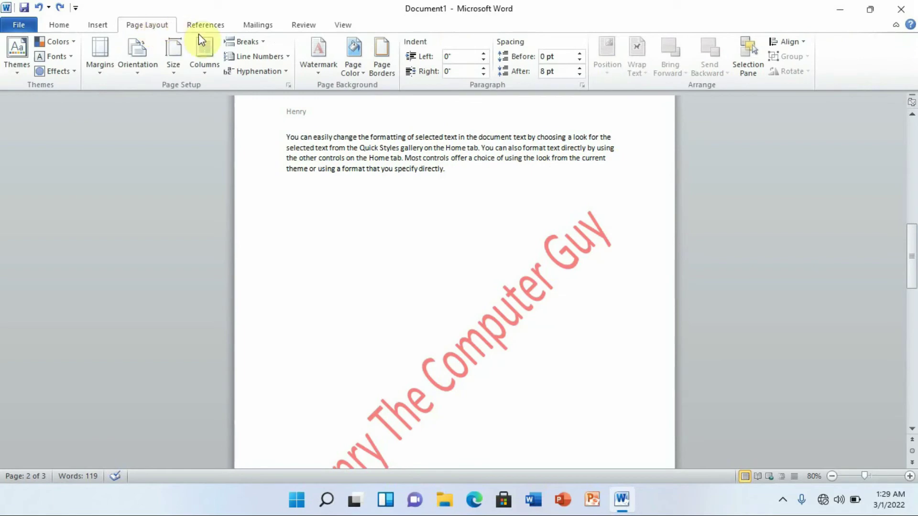
pyautogui.click(245, 43)
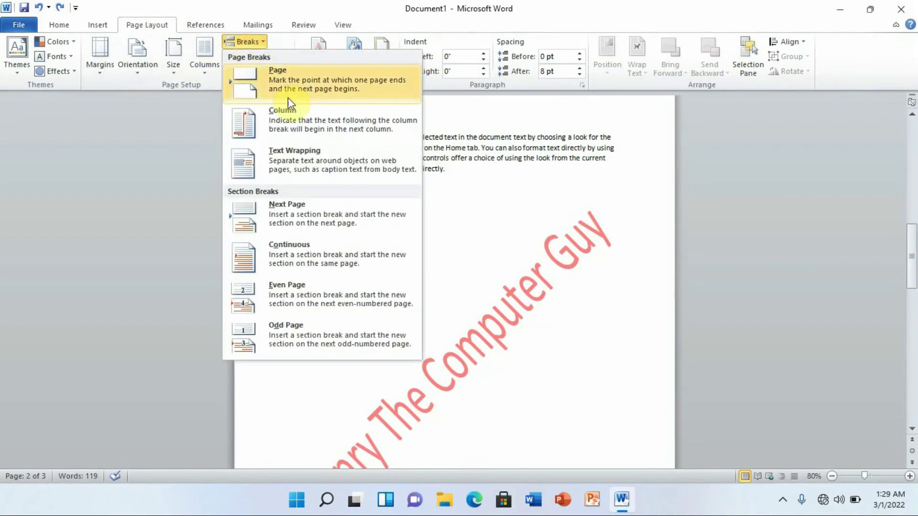
pyautogui.click(290, 215)
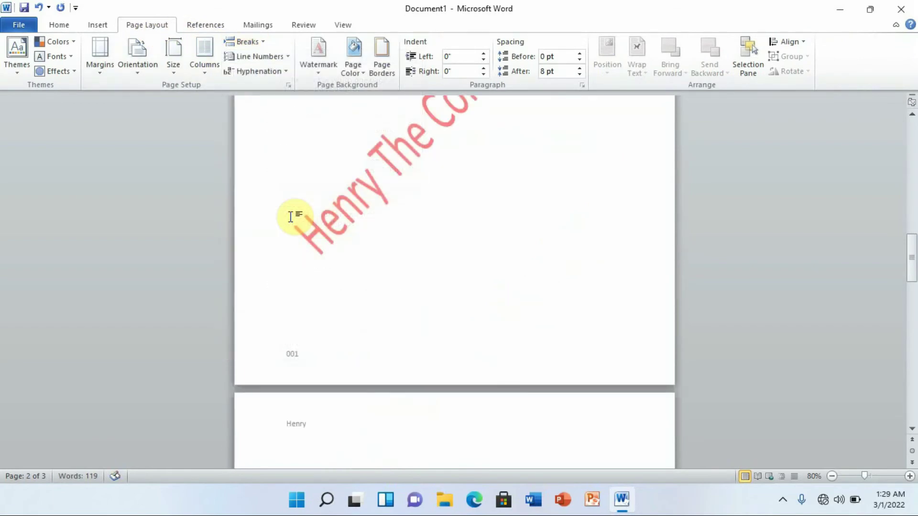
# - Unlink the Section 3 header on the new blank page from the previous section
pyautogui.moveTo(913, 259); pyautogui.dragTo(913, 280)
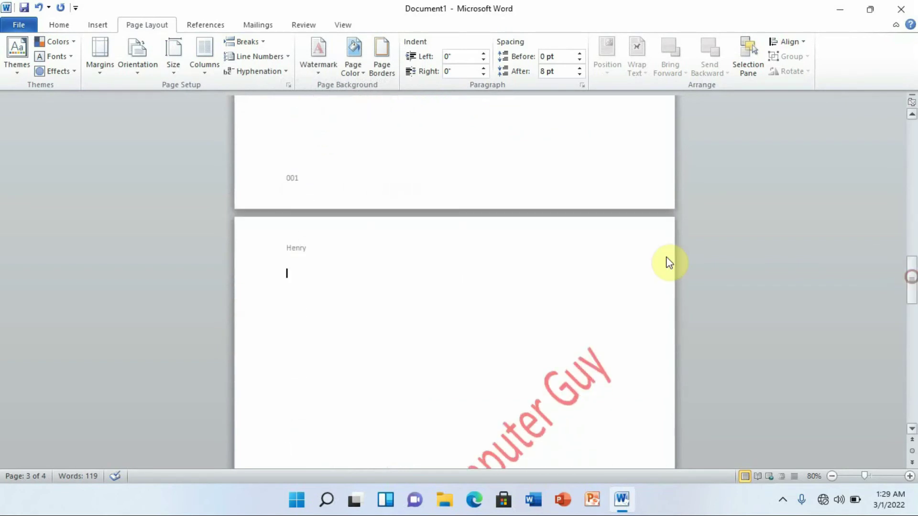
pyautogui.doubleClick(400, 241)
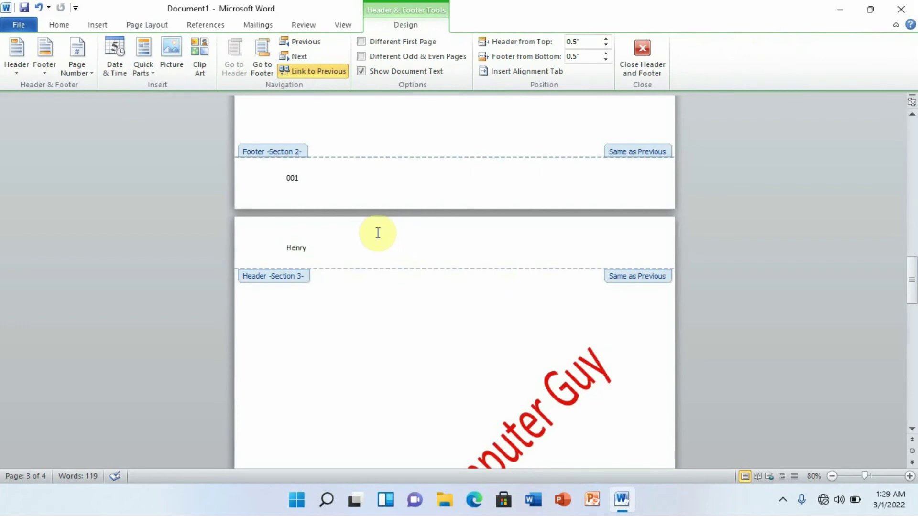
pyautogui.click(314, 70)
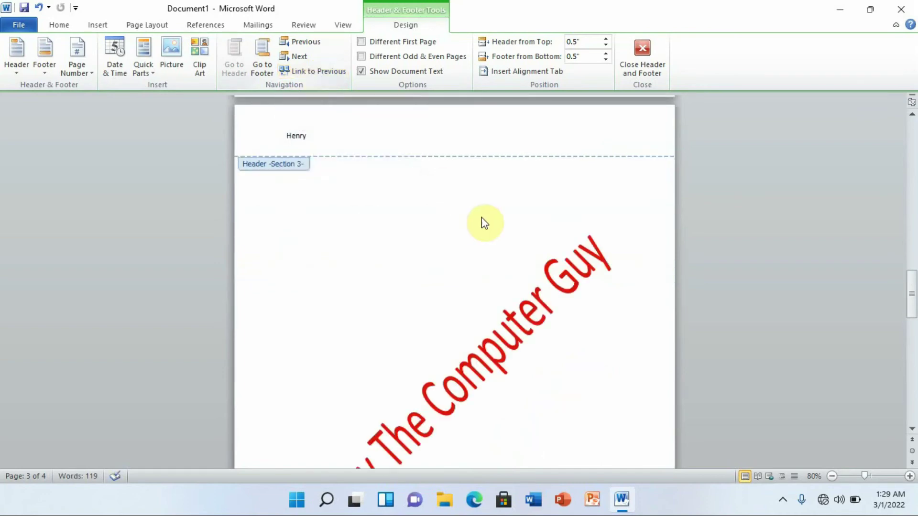
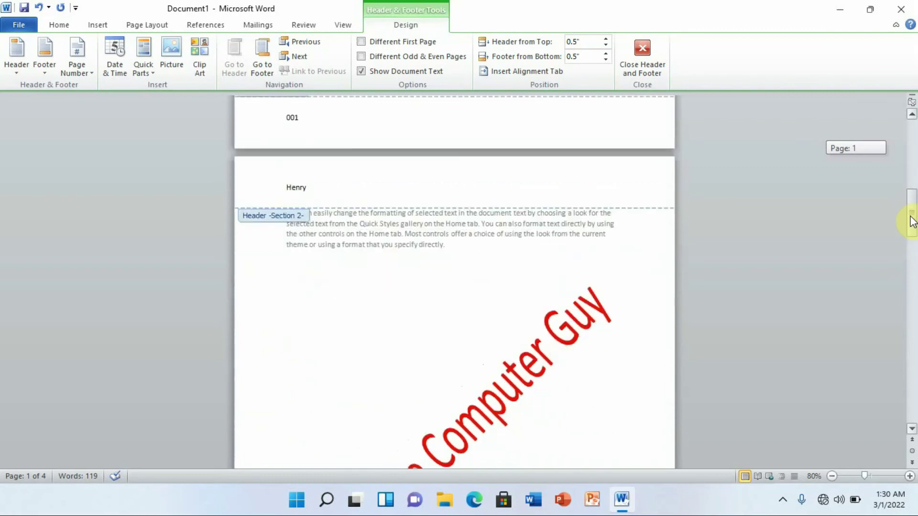
# - Append "the computer guy" to the existing name in the Section 2 header
pyautogui.scroll(4, 913, 206)
pyautogui.moveTo(913, 206); pyautogui.dragTo(912, 199)
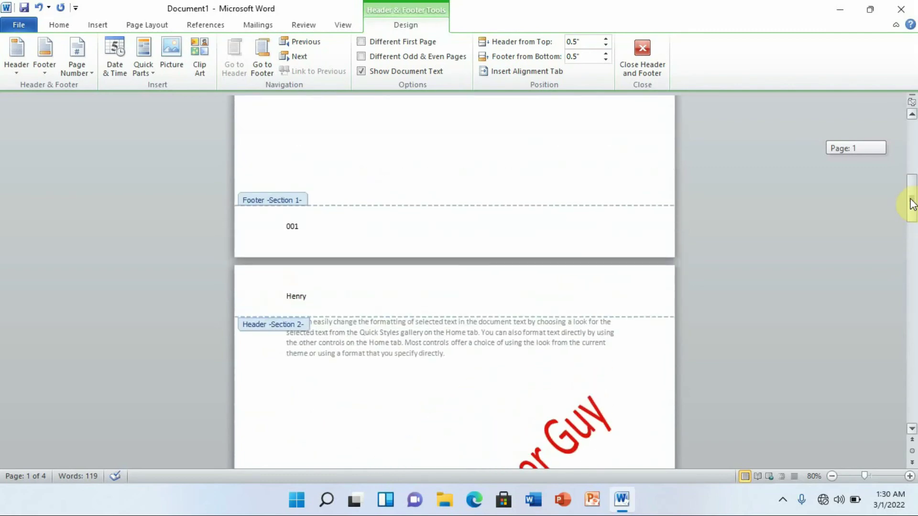
pyautogui.click(324, 297)
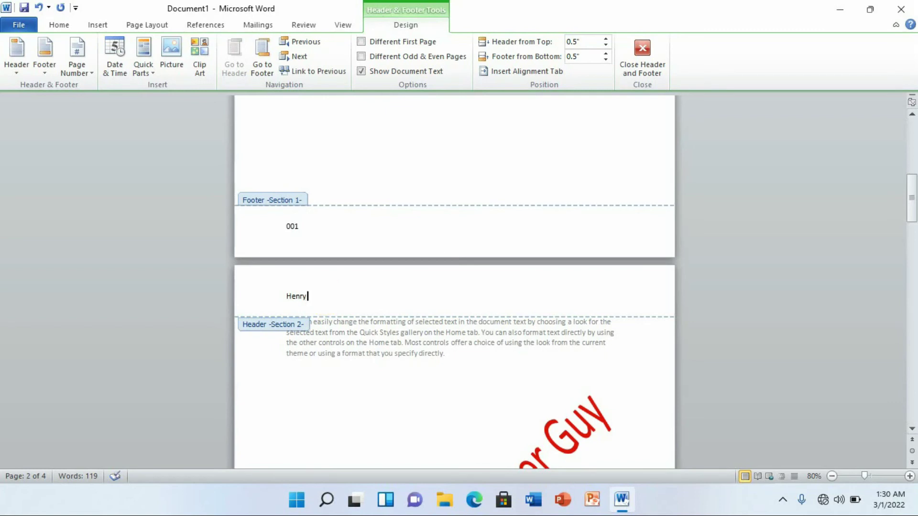
pyautogui.write('the computer guy')
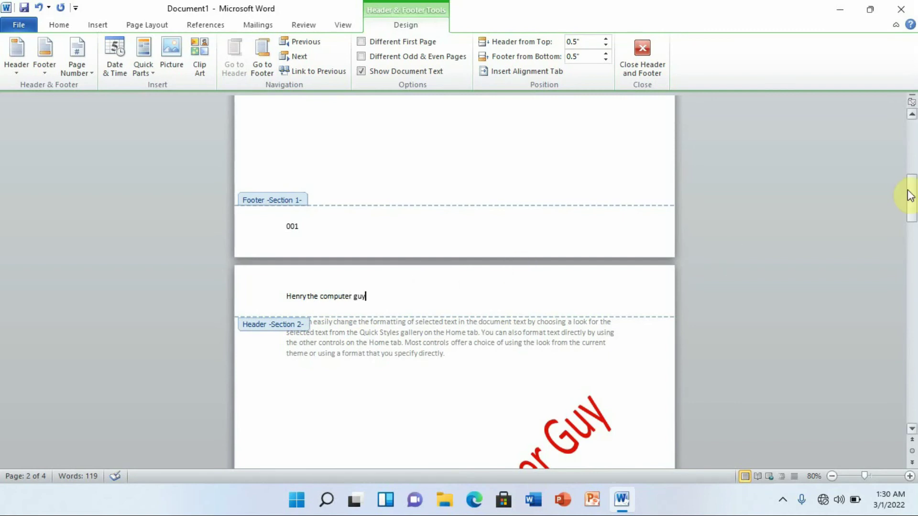
# - Delete the header text from the Section 3 header
pyautogui.moveTo(910, 196); pyautogui.dragTo(914, 287)
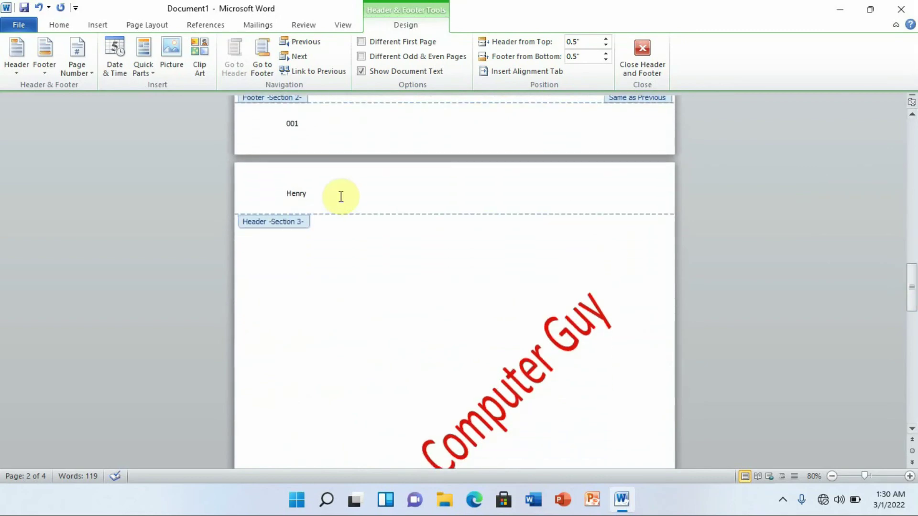
pyautogui.click(322, 196)
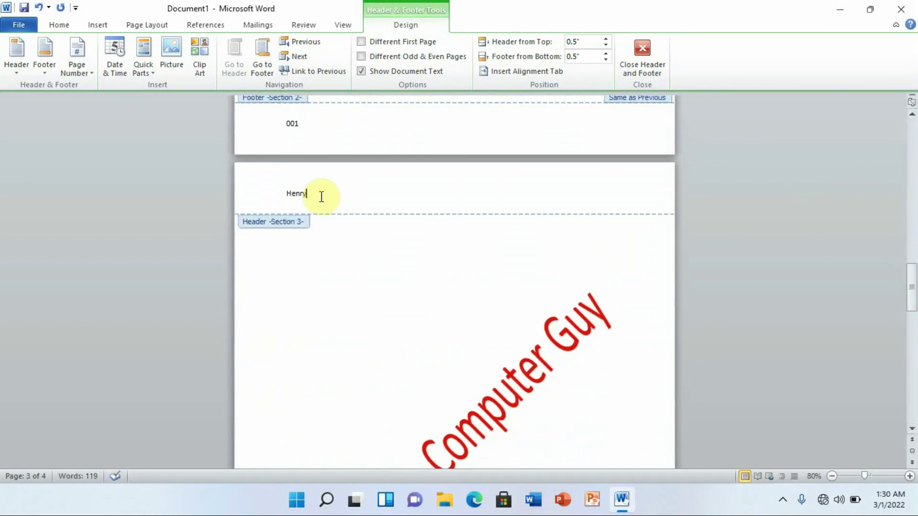
pyautogui.press('BackSpace')
pyautogui.press('BackSpace')
pyautogui.press('BackSpace')
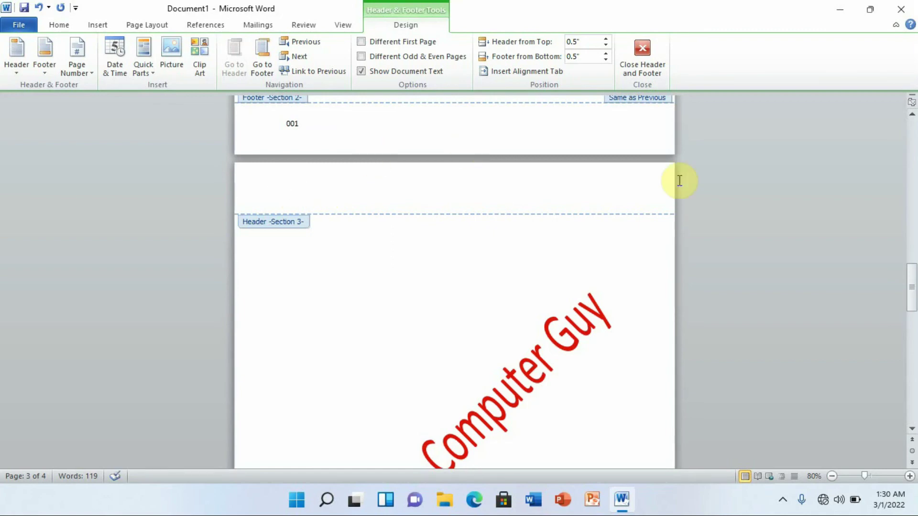
# - Delete the diagonal red watermark from the Section 3 page and return to the first pages to compare
pyautogui.moveTo(914, 282); pyautogui.dragTo(914, 316)
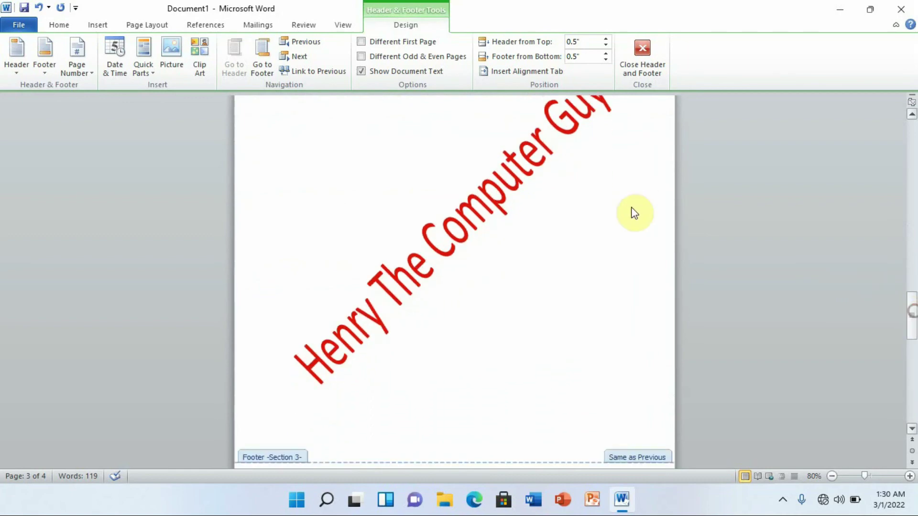
pyautogui.click(417, 268)
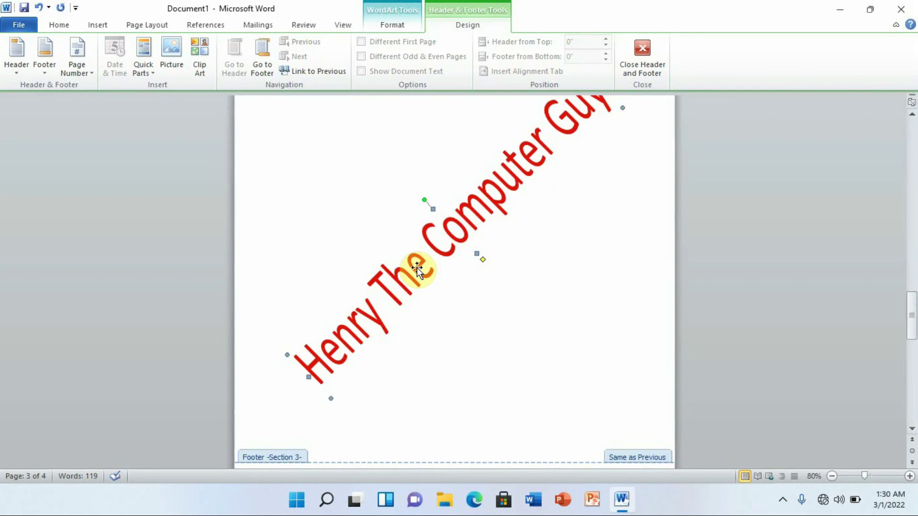
pyautogui.press('Delete')
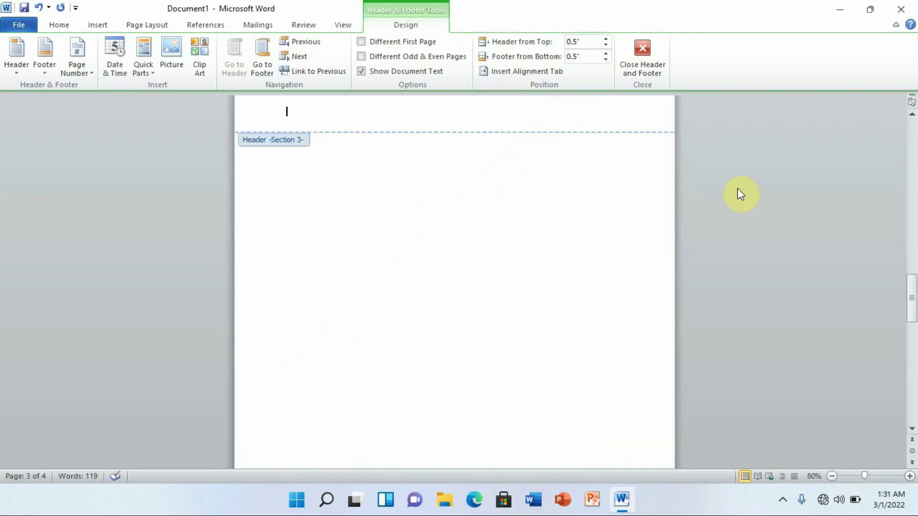
pyautogui.moveTo(911, 287); pyautogui.dragTo(911, 182)
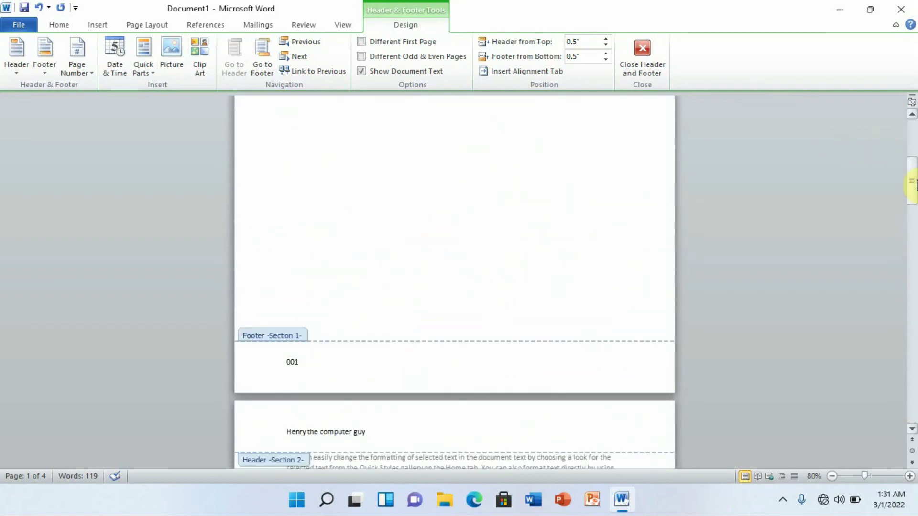